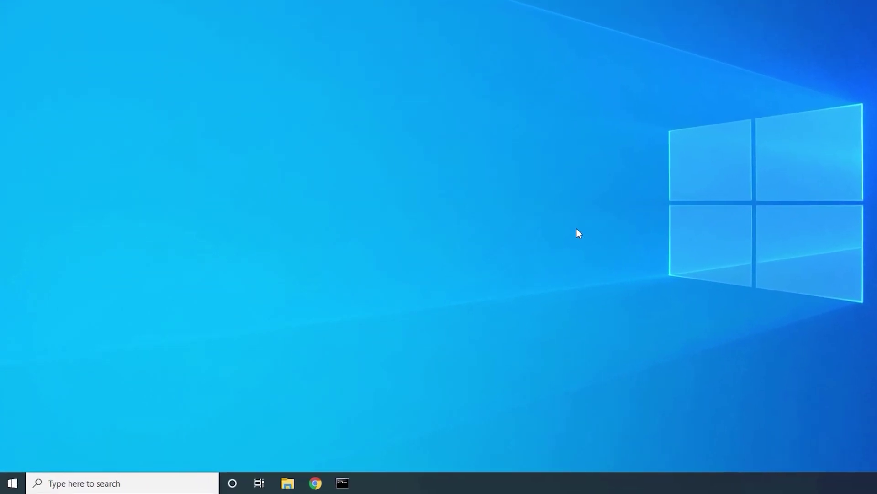
Find Control Panel by searching 'control' and go to its System and Security category
{"action": "left_click", "coordinate": [94, 481]}
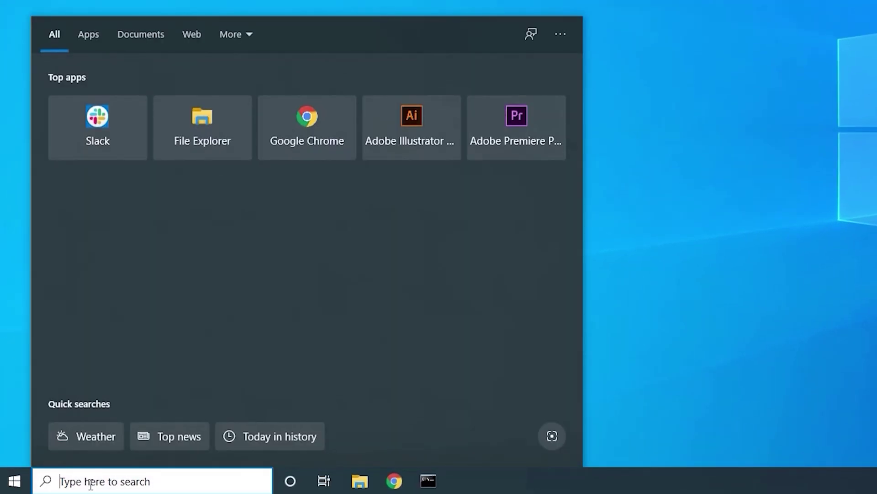
{"action": "type", "text": "control"}
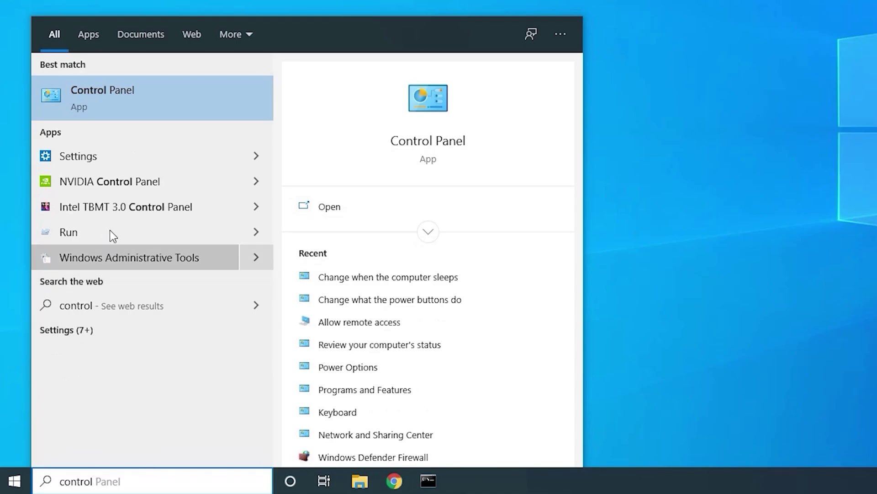
{"action": "left_click", "coordinate": [109, 106]}
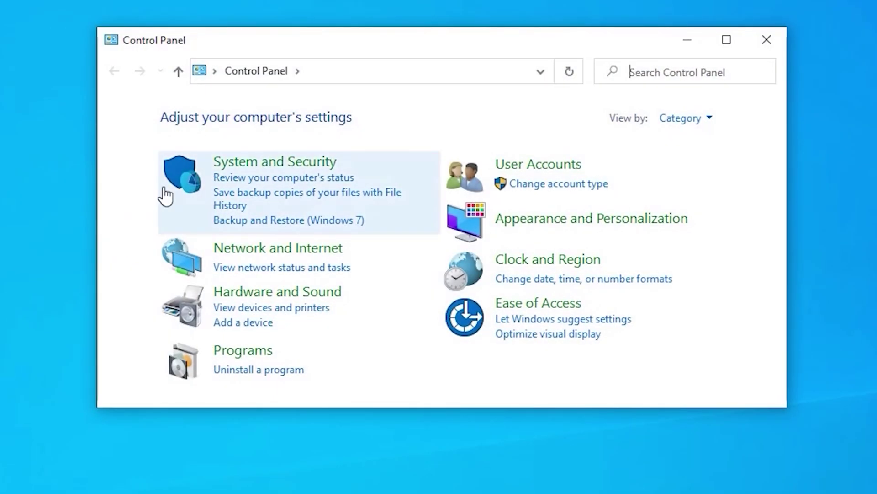
{"action": "left_click", "coordinate": [185, 180]}
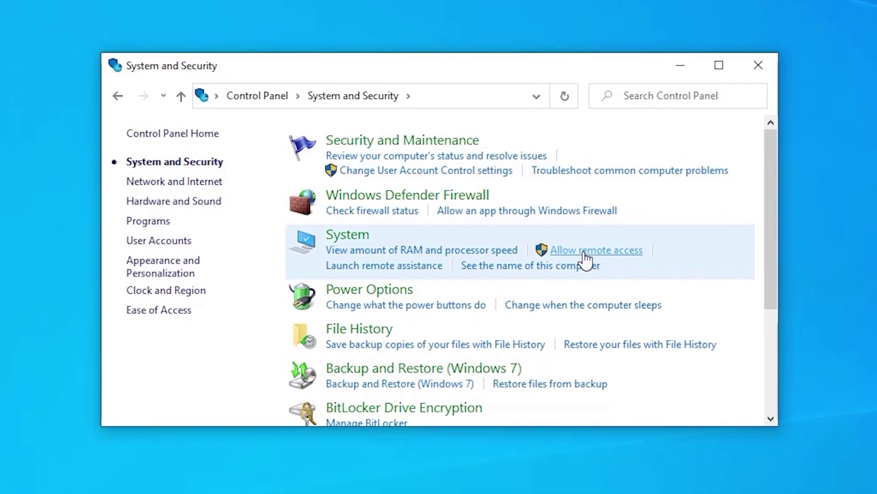
Allow remote connections to this computer, then follow the sleep warning's link to Power Options
{"action": "left_click", "coordinate": [585, 252]}
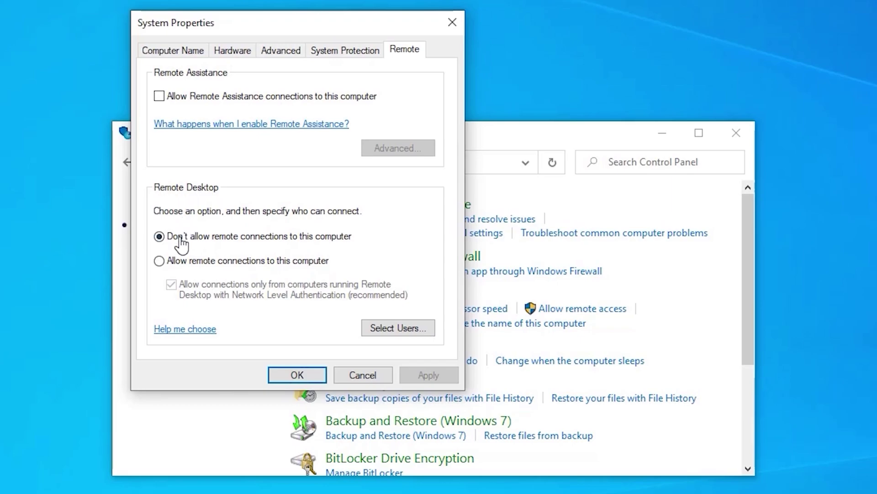
{"action": "left_click", "coordinate": [159, 261]}
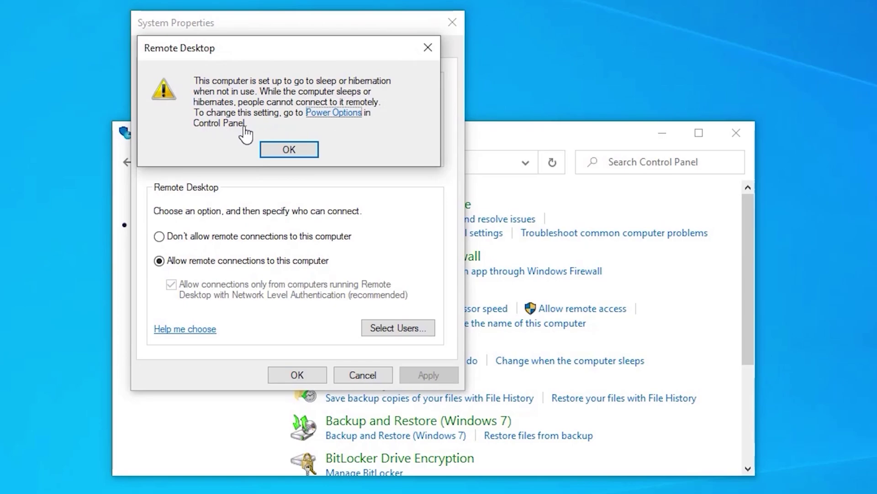
{"action": "left_click", "coordinate": [323, 113]}
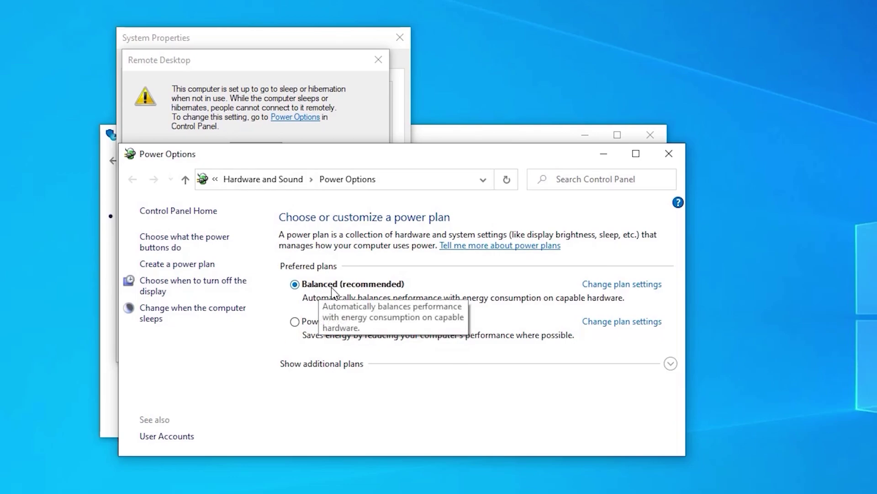
Set the Balanced plan's 'Put the computer to sleep' option to Never and save
{"action": "left_click", "coordinate": [609, 287]}
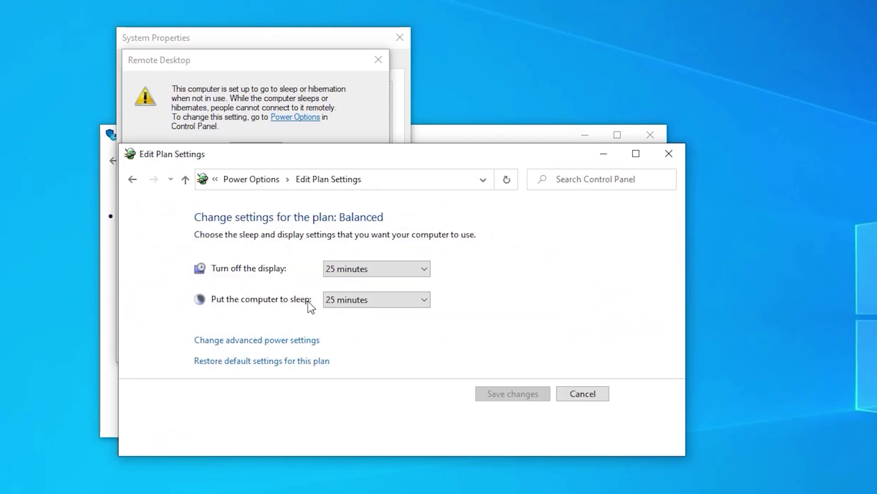
{"action": "left_click", "coordinate": [419, 303]}
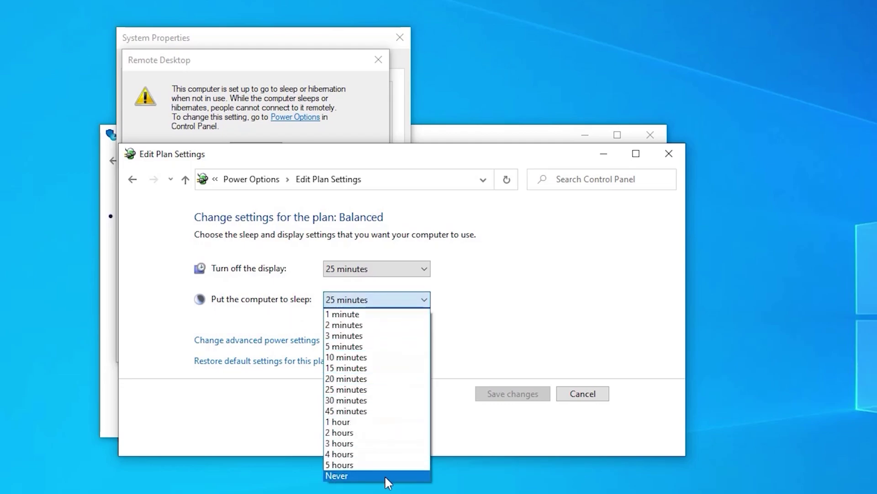
{"action": "left_click", "coordinate": [385, 475]}
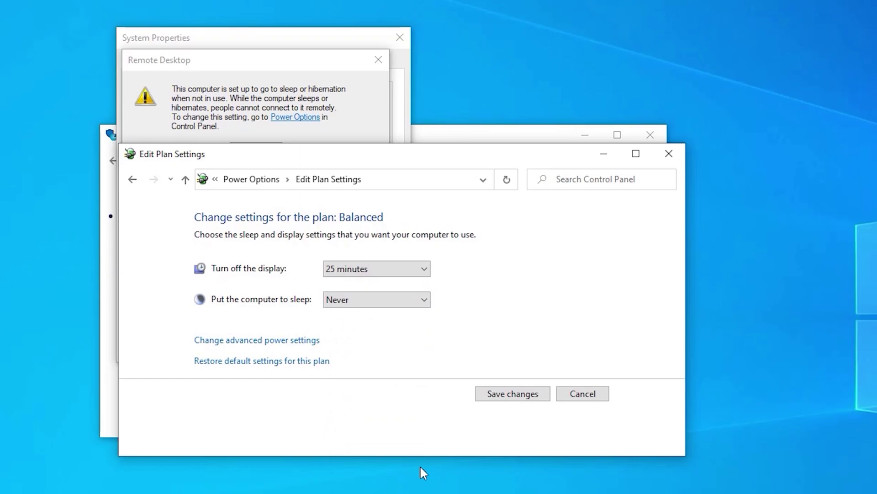
{"action": "left_click", "coordinate": [510, 393]}
Close Power Options, dismiss the sleep warning, and confirm the Remote Desktop setting with OK
{"action": "left_click", "coordinate": [668, 154]}
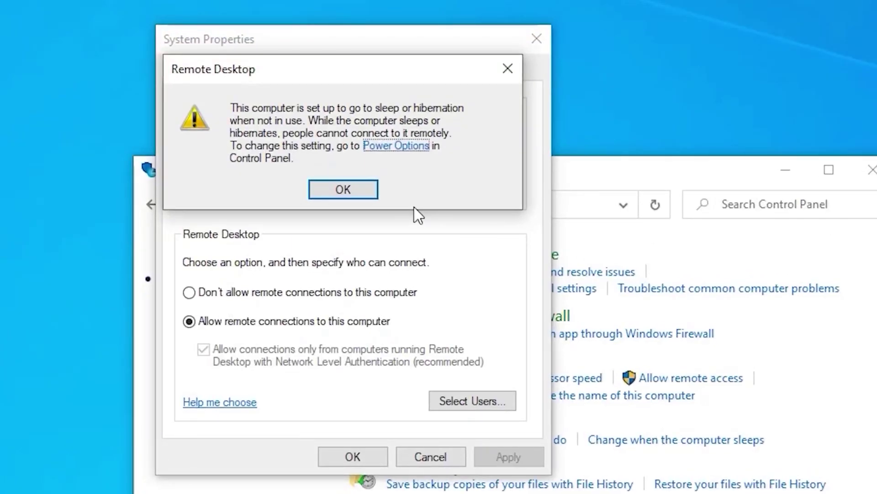
{"action": "left_click", "coordinate": [357, 189]}
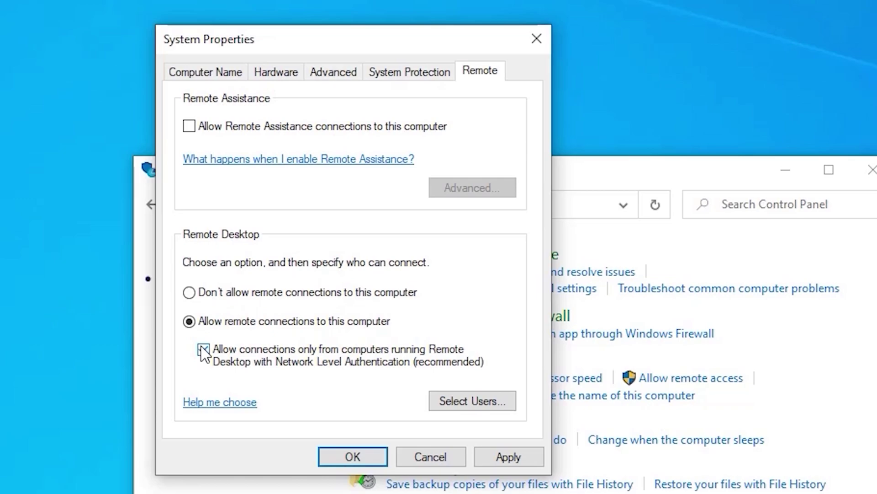
{"action": "left_click", "coordinate": [333, 457]}
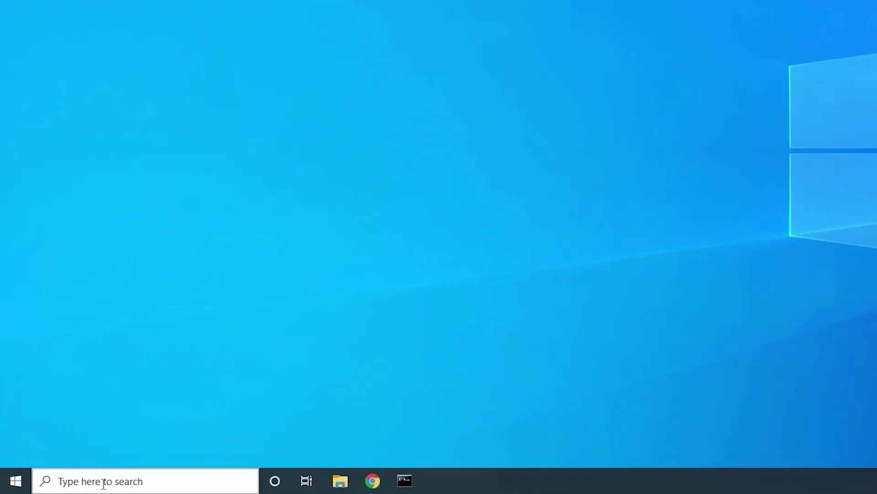
Launch remote.it Desktop from the taskbar search for 'remote.it'
{"action": "left_click", "coordinate": [73, 484]}
{"action": "type", "text": "remote.it"}
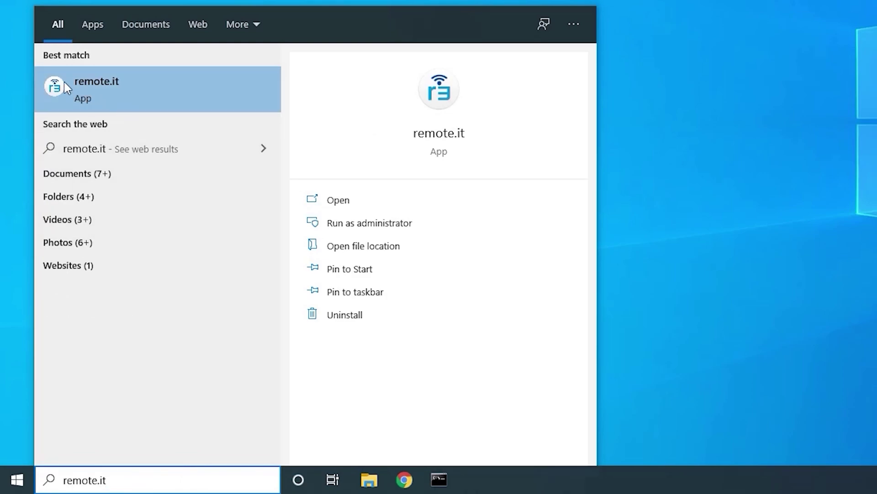
{"action": "left_click", "coordinate": [93, 100]}
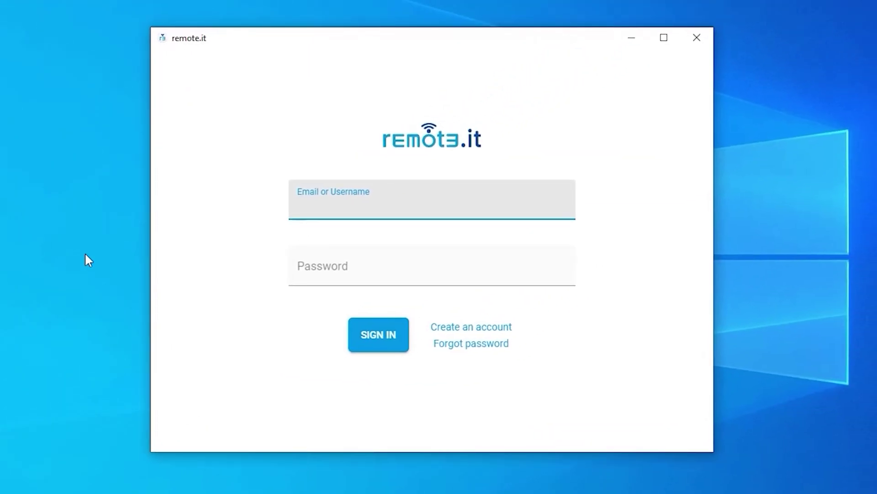
Sign in using the account e-mail address and password
{"action": "key", "text": "Tab"}
{"action": "type", "text": "•••••••••••••"}
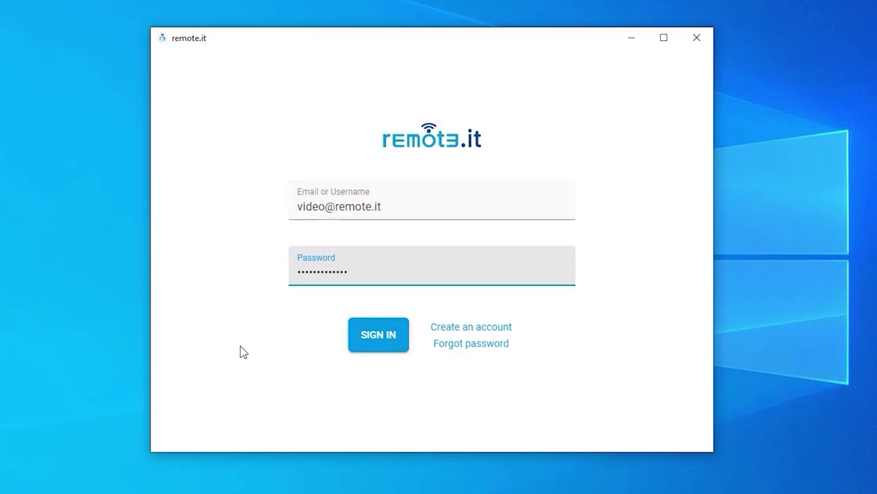
{"action": "left_click", "coordinate": [378, 348]}
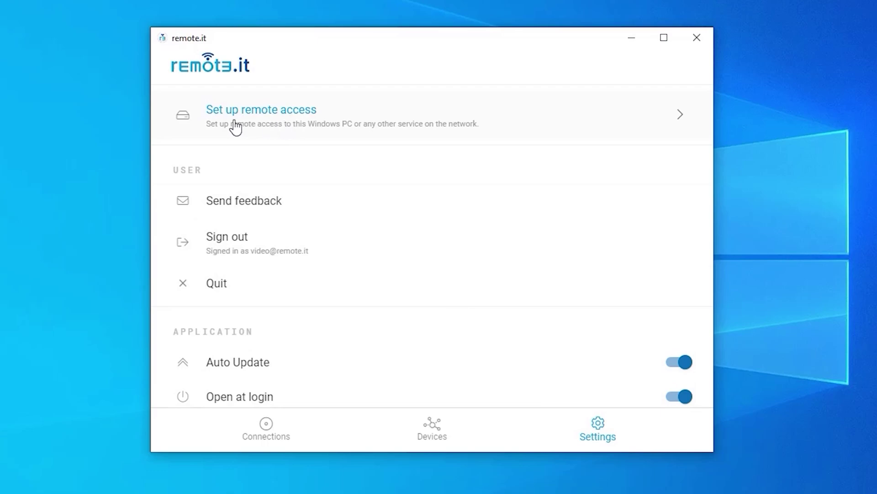
Register this PC as target-Windows-device with microsoft-ds, ms-wbt-server and remoteit Admin Panel unticked
{"action": "left_click", "coordinate": [270, 126]}
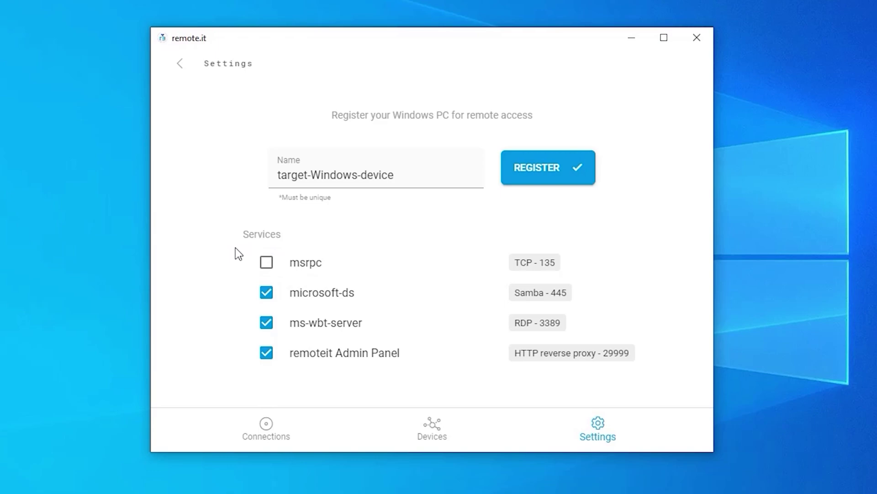
{"action": "left_click", "coordinate": [260, 297]}
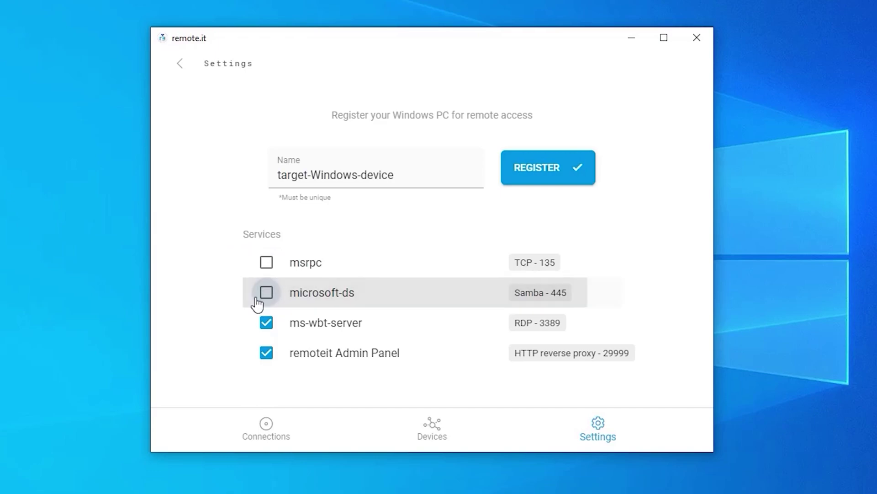
{"action": "left_click", "coordinate": [265, 325]}
{"action": "left_click", "coordinate": [266, 354]}
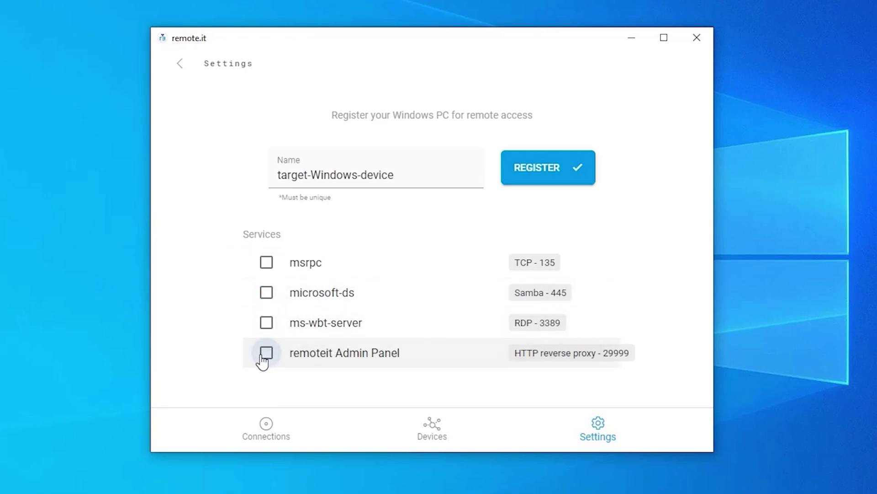
{"action": "left_click", "coordinate": [532, 176]}
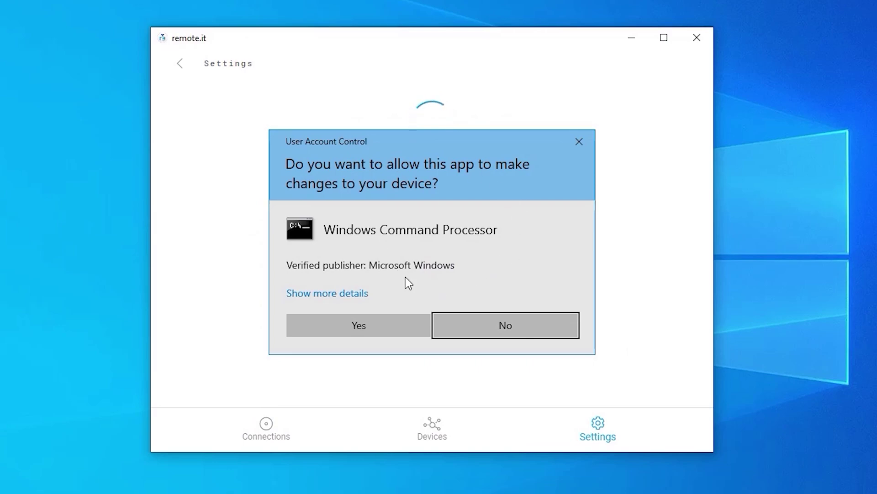
Approve the User Account Control prompt, then return to the main Settings page
{"action": "left_click", "coordinate": [385, 327]}
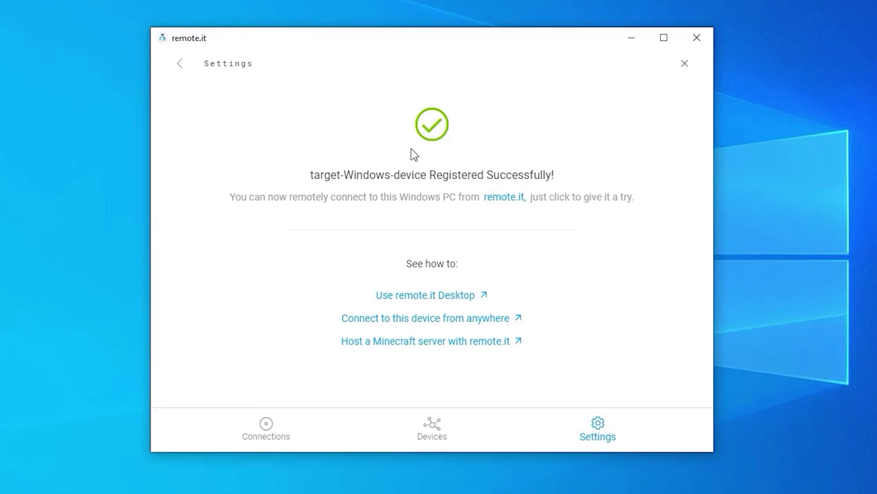
{"action": "left_click", "coordinate": [213, 69]}
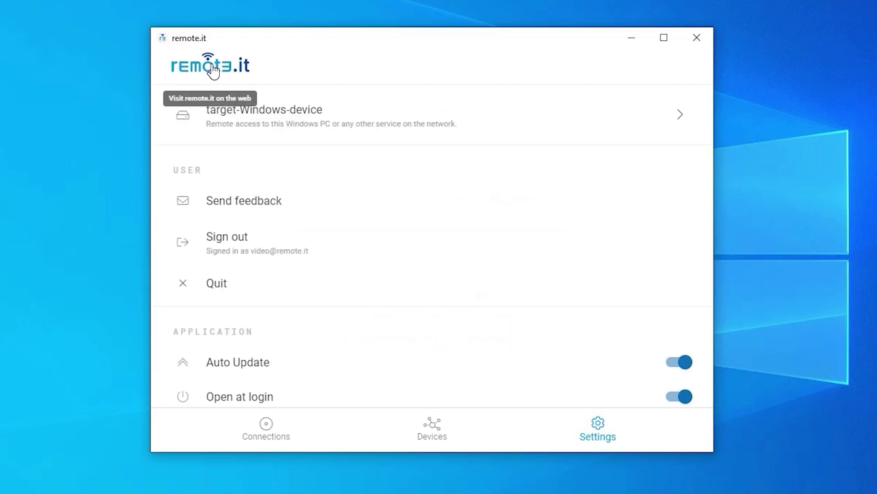
On target-Windows-device, manually add a service named windows2windows with type RDP
{"action": "left_click", "coordinate": [269, 124]}
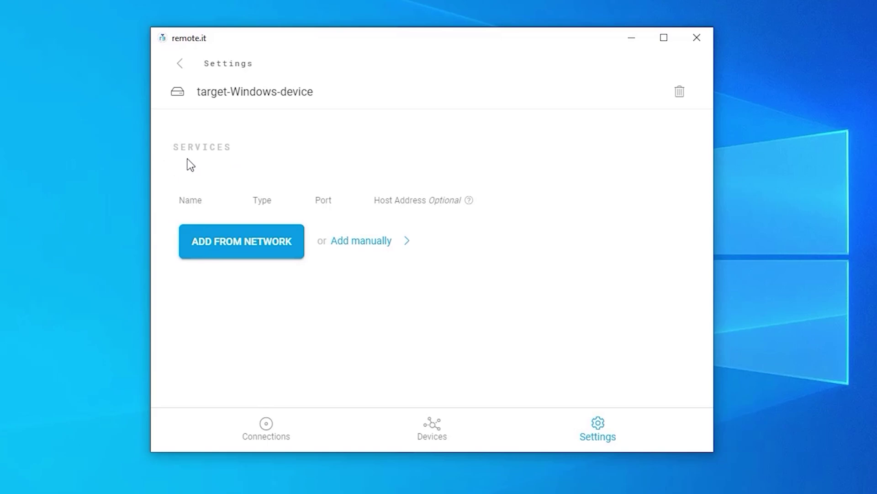
{"action": "left_click", "coordinate": [356, 252]}
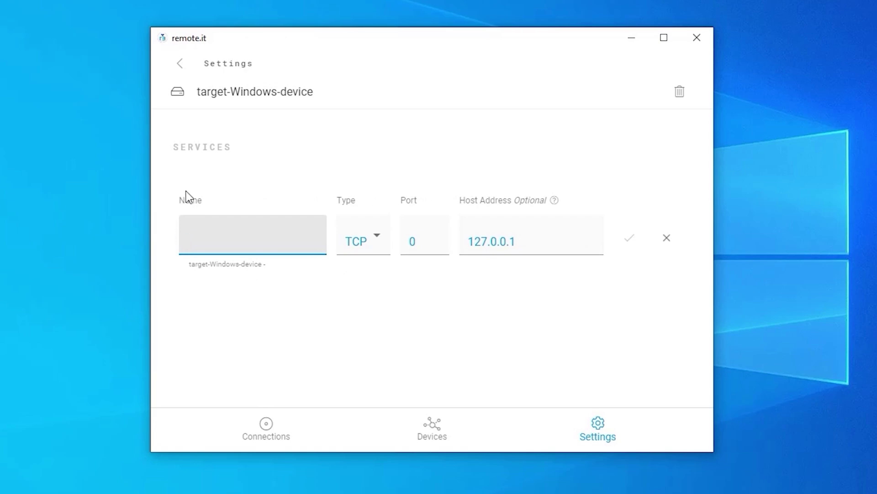
{"action": "type", "text": "windows2windows"}
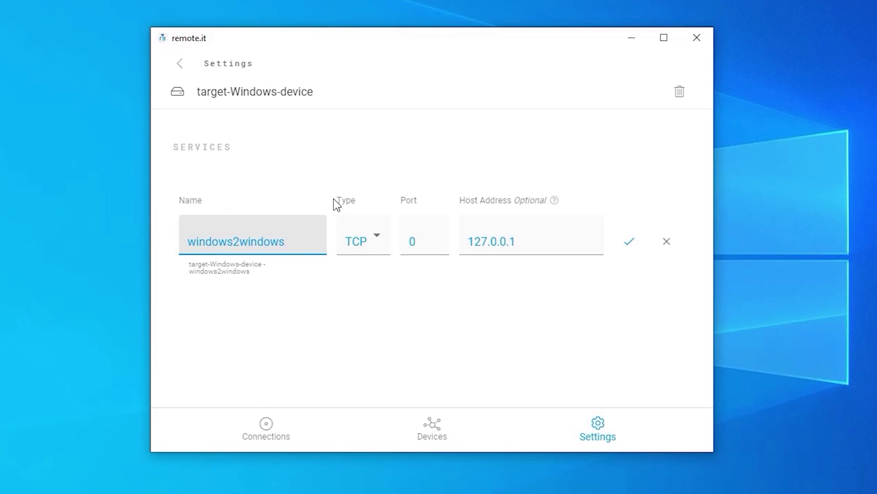
{"action": "left_click", "coordinate": [378, 242]}
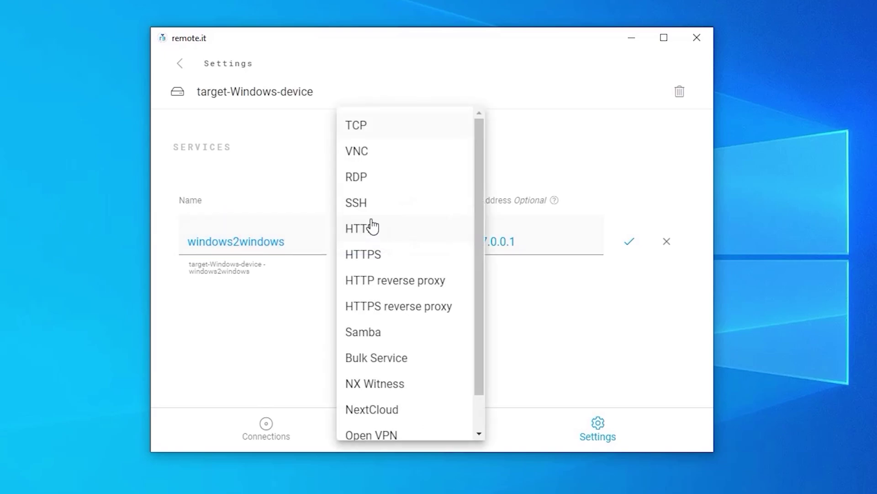
{"action": "left_click", "coordinate": [357, 180]}
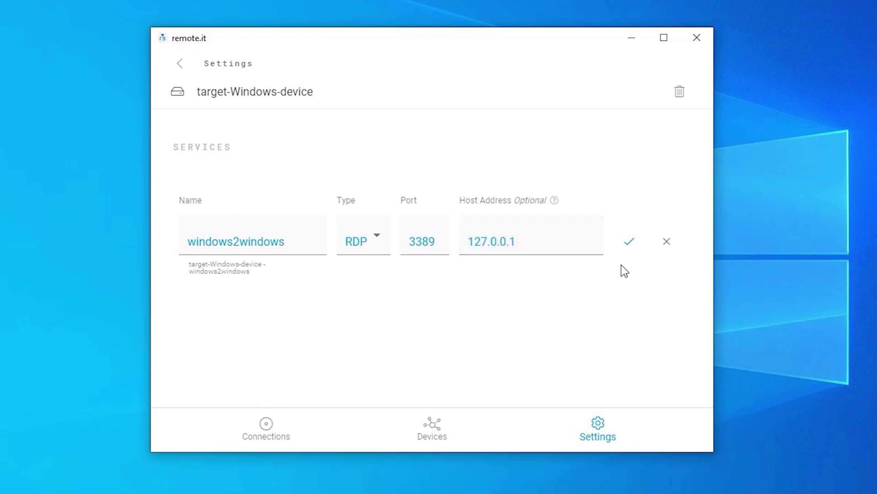
{"action": "left_click", "coordinate": [630, 246]}
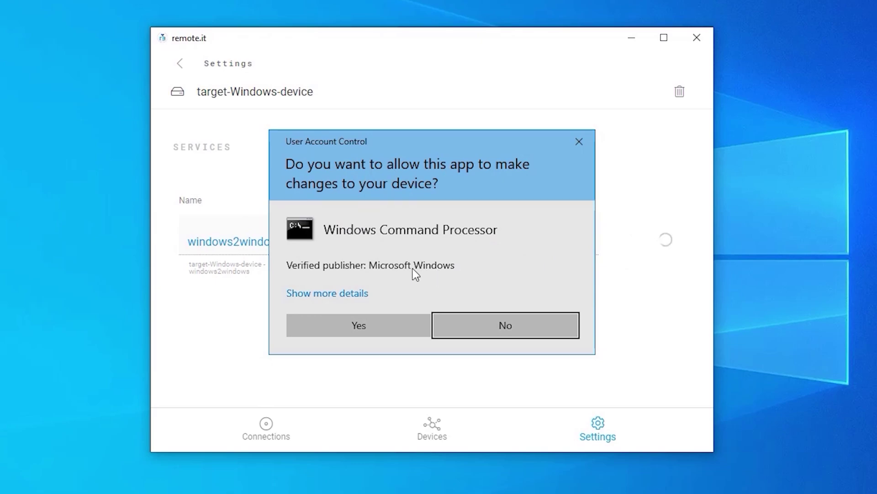
{"action": "left_click", "coordinate": [383, 326]}
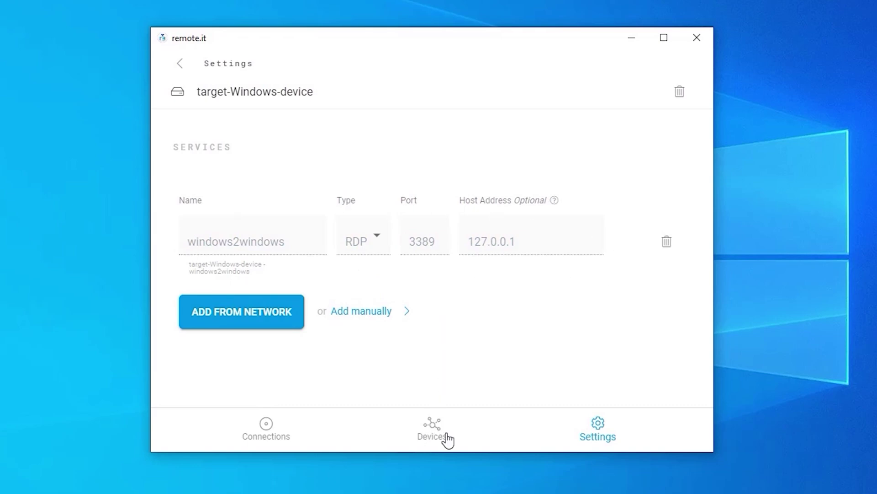
Refresh the Devices list and open target-Windows-device to view its windows2windows service
{"action": "left_click", "coordinate": [432, 426]}
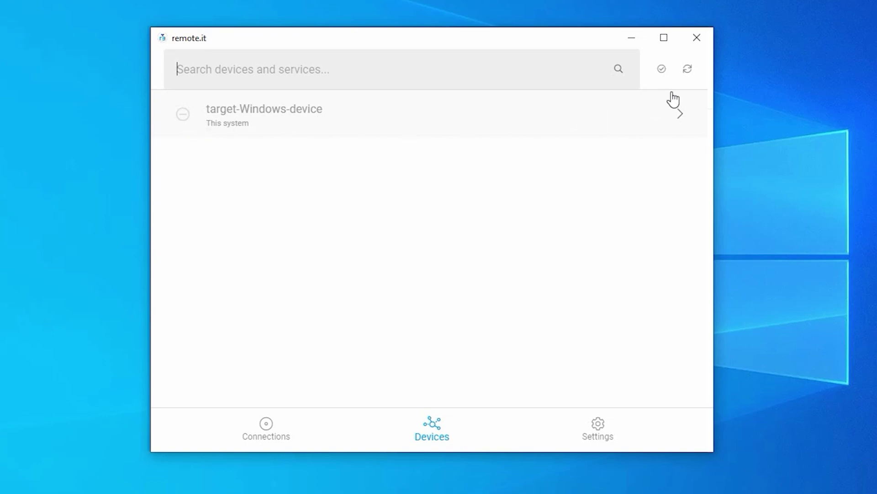
{"action": "left_click", "coordinate": [685, 68]}
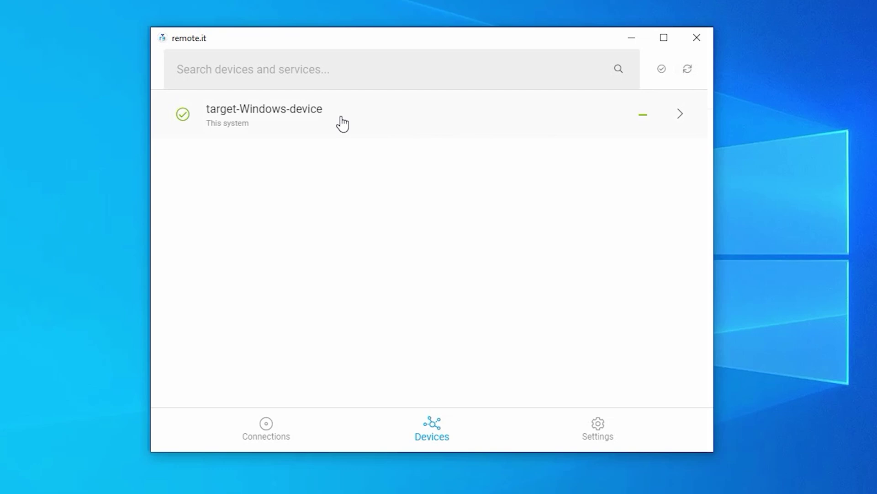
{"action": "mouse_move", "coordinate": [184, 132]}
{"action": "left_click", "coordinate": [252, 117]}
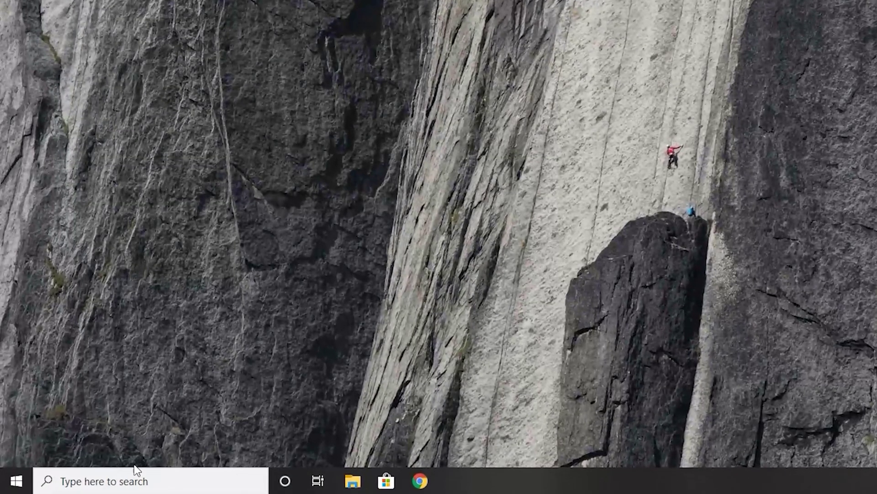
Relaunch remote.it Desktop via a taskbar search for 'remote.it'
{"action": "left_click", "coordinate": [88, 483]}
{"action": "type", "text": "remote.it"}
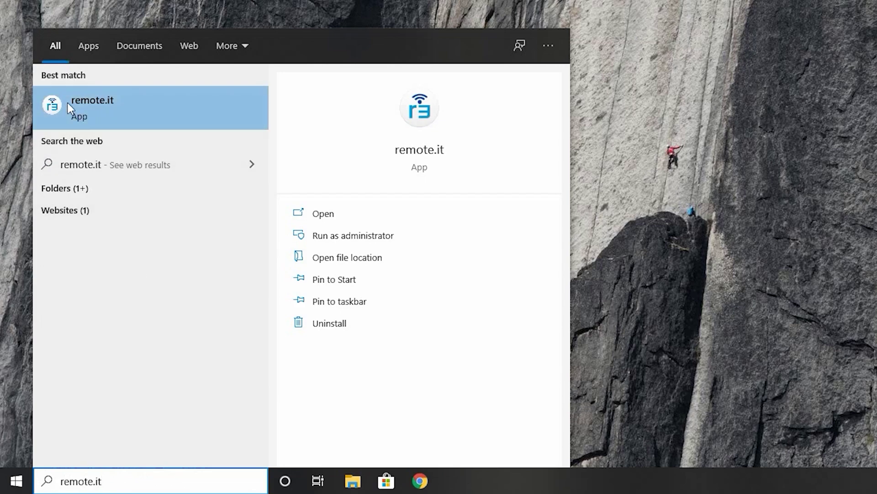
{"action": "left_click", "coordinate": [105, 115]}
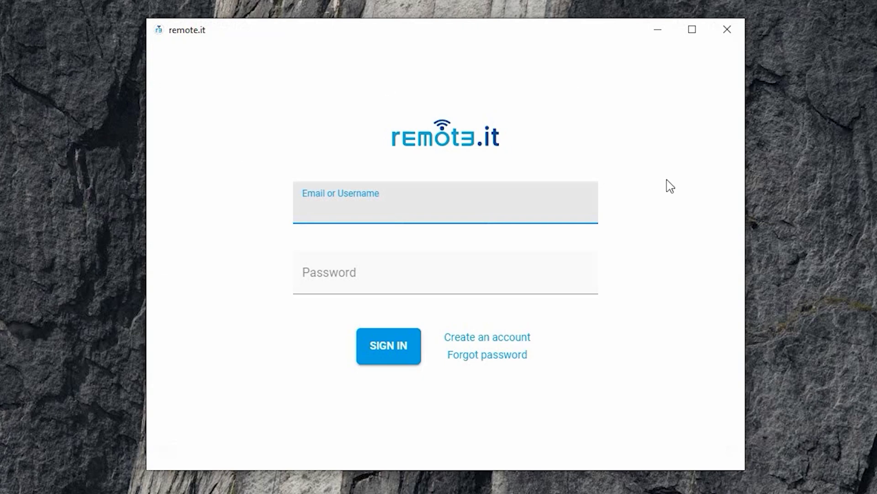
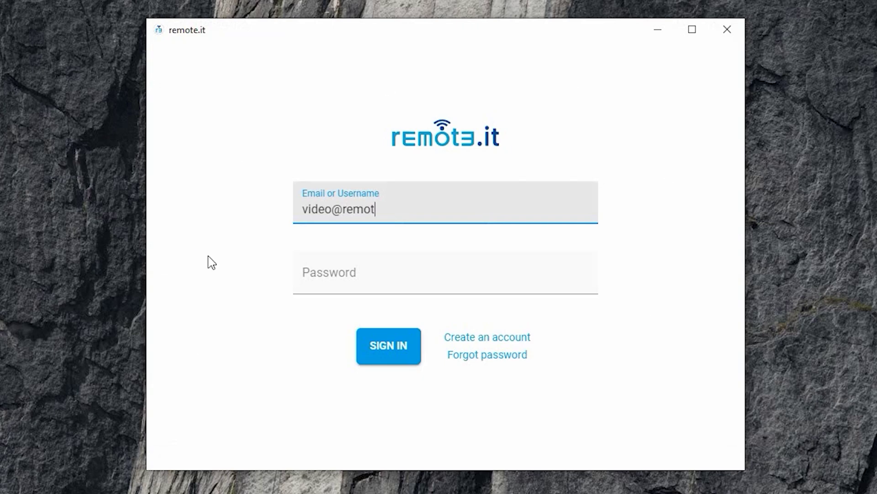
Log in to the remote.it account with its e-mail address and password
{"action": "key", "text": "Tab"}
{"action": "type", "text": "•••••••••••••"}
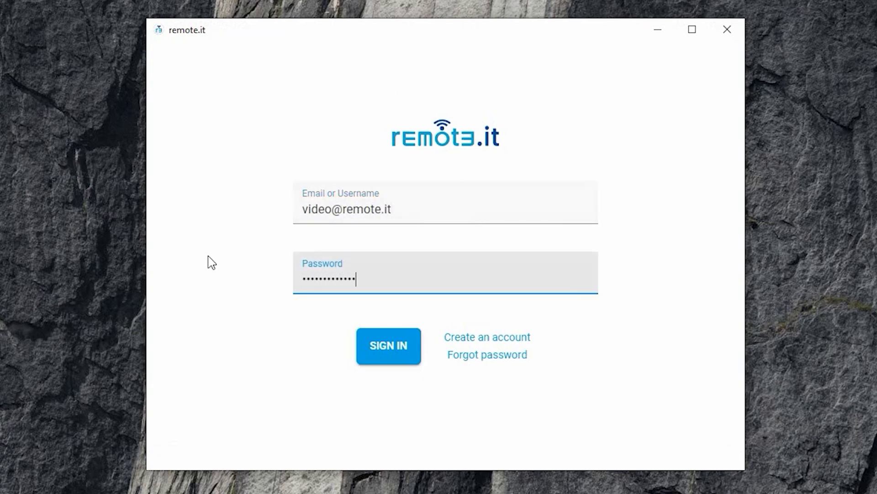
{"action": "left_click", "coordinate": [385, 362]}
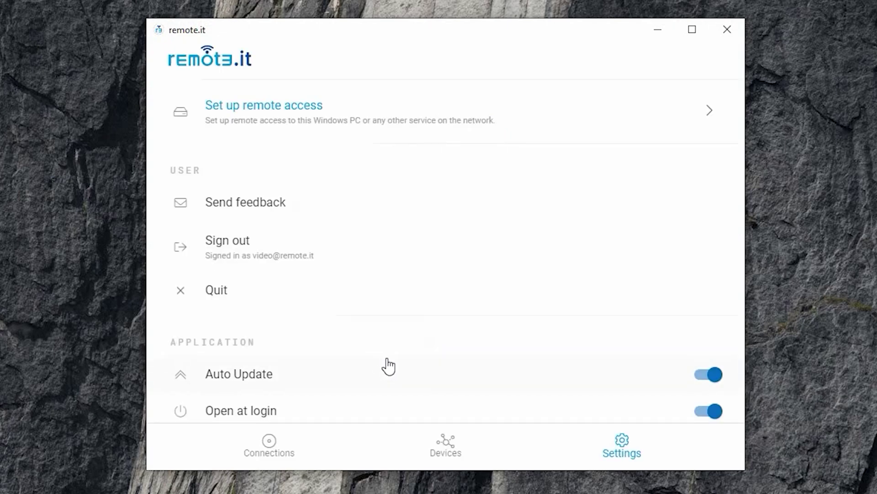
Connect to windows2windows on target-Windows-device, copy its localhost:33000 address, and close remote.it
{"action": "left_click", "coordinate": [443, 442]}
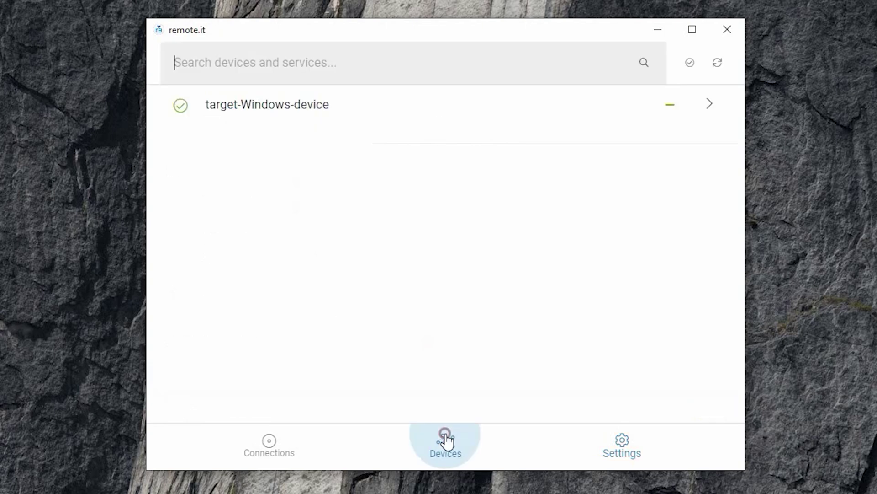
{"action": "left_click", "coordinate": [268, 111]}
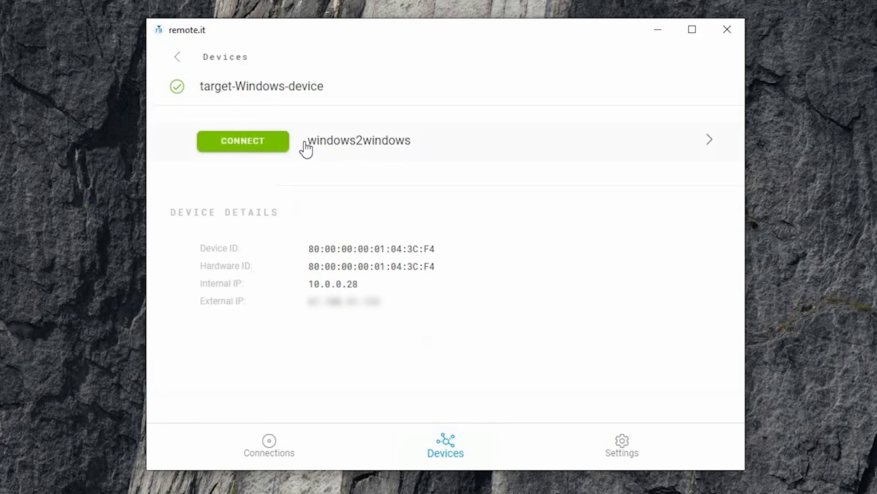
{"action": "left_click", "coordinate": [243, 145]}
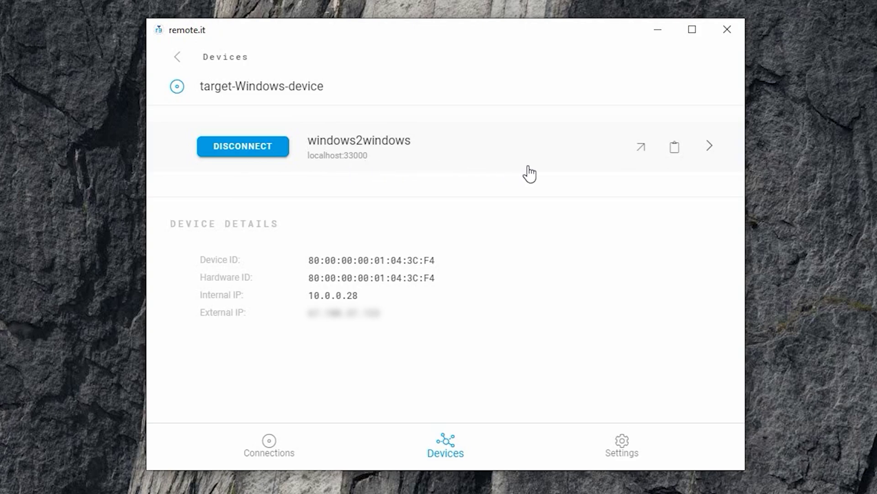
{"action": "left_click", "coordinate": [673, 154]}
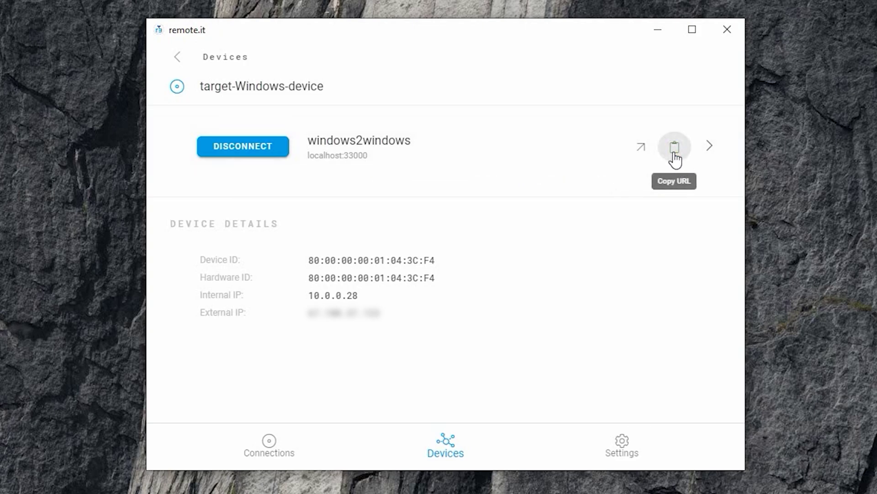
{"action": "left_click", "coordinate": [734, 21]}
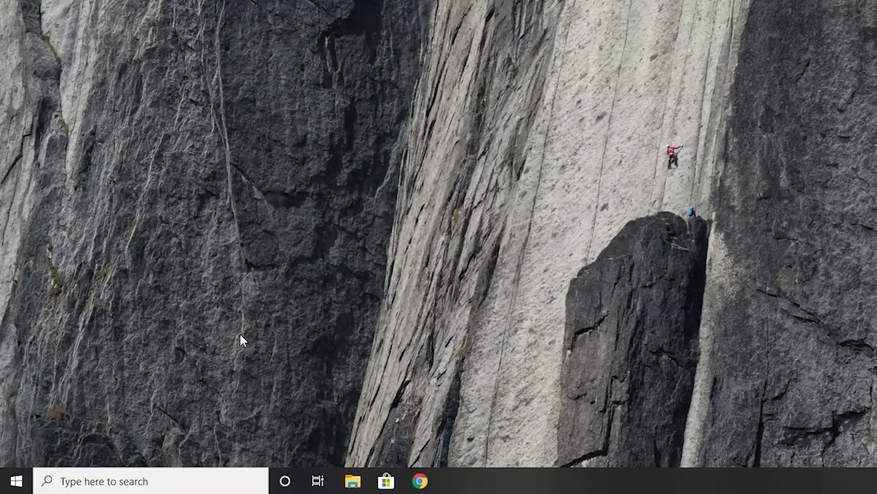
Launch Remote Desktop Connection, paste localhost:33000 as the computer, and start connecting
{"action": "left_click", "coordinate": [87, 475]}
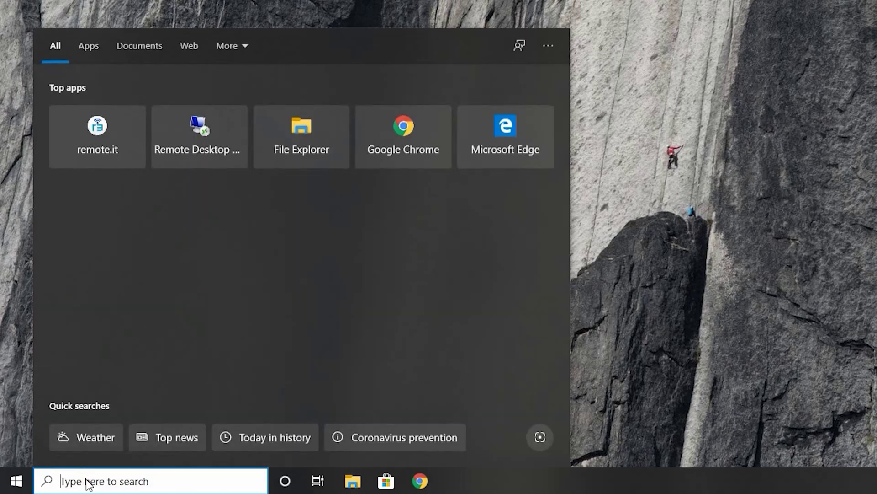
{"action": "type", "text": "remote"}
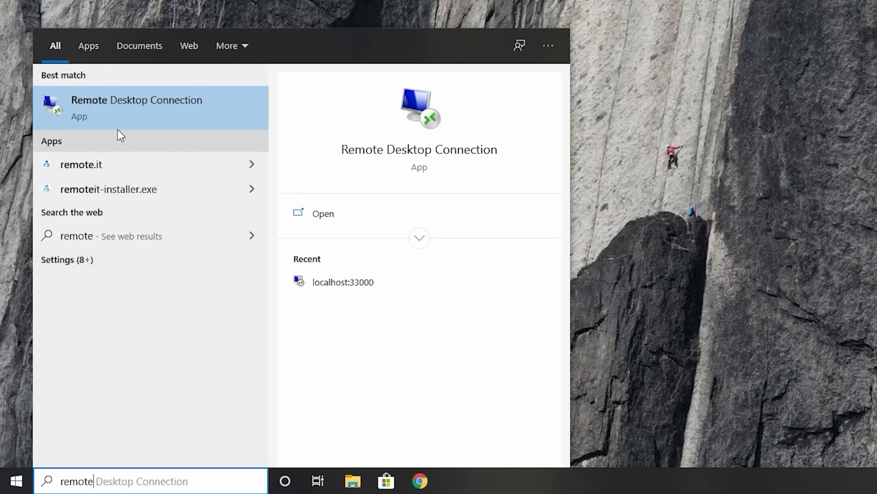
{"action": "left_click", "coordinate": [147, 109]}
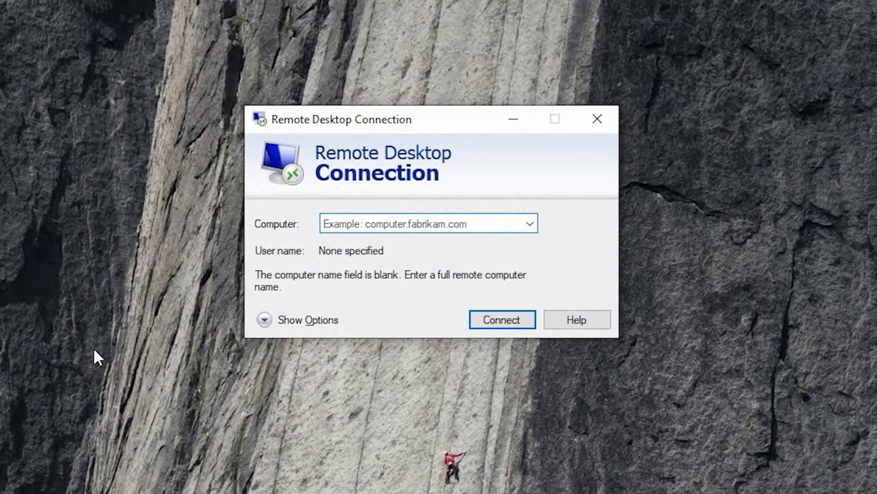
{"action": "right_click", "coordinate": [327, 226]}
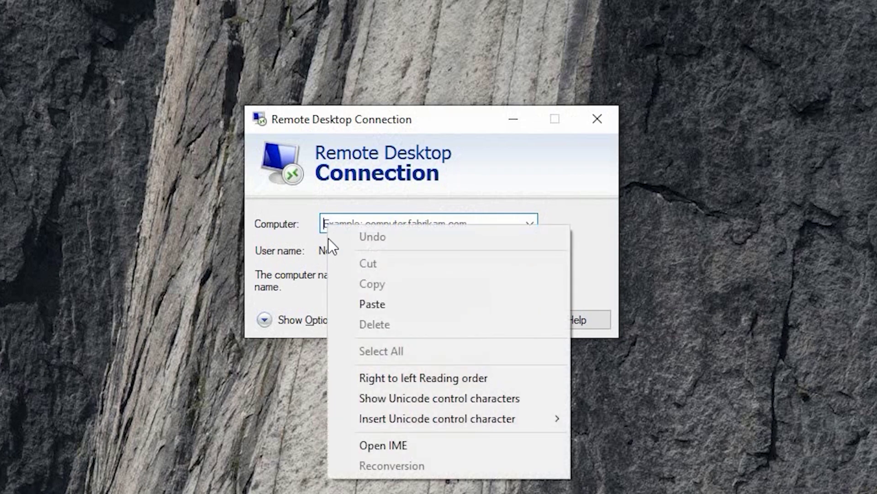
{"action": "left_click", "coordinate": [347, 305]}
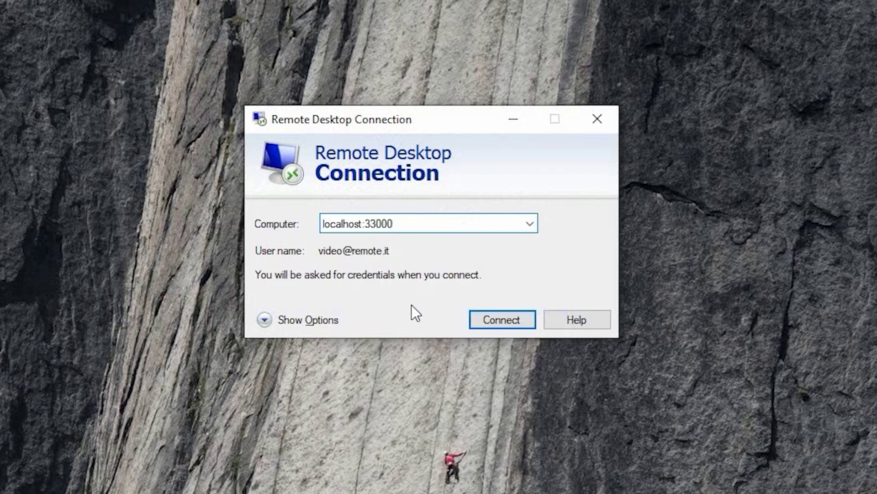
{"action": "left_click", "coordinate": [501, 320]}
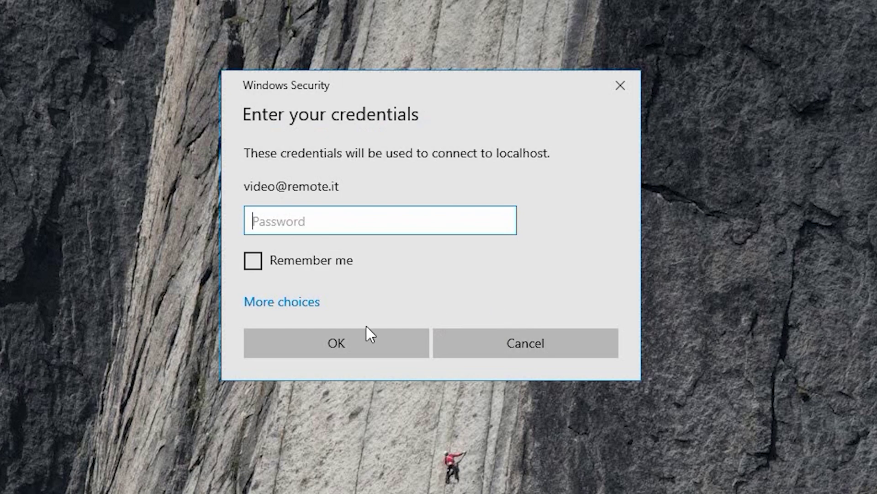
Sign in with the account password, accept the certificate warning, then close the remote session
{"action": "type", "text": "•••••••••••••"}
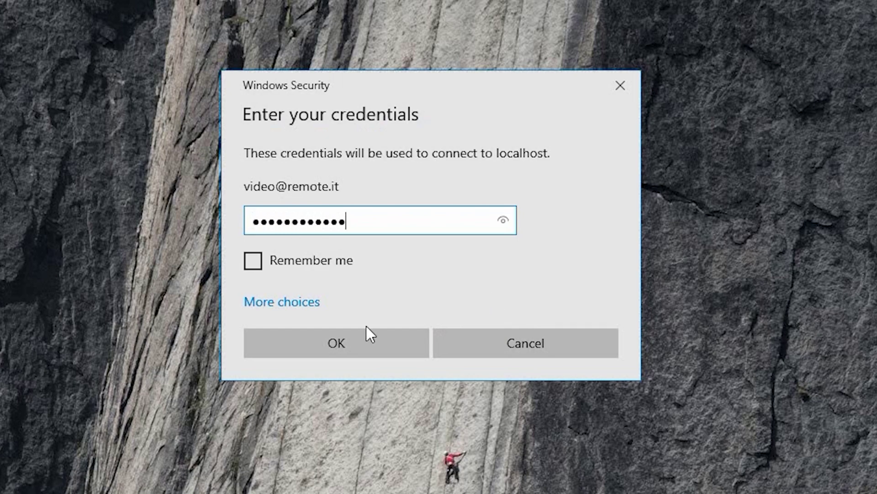
{"action": "left_click", "coordinate": [333, 348]}
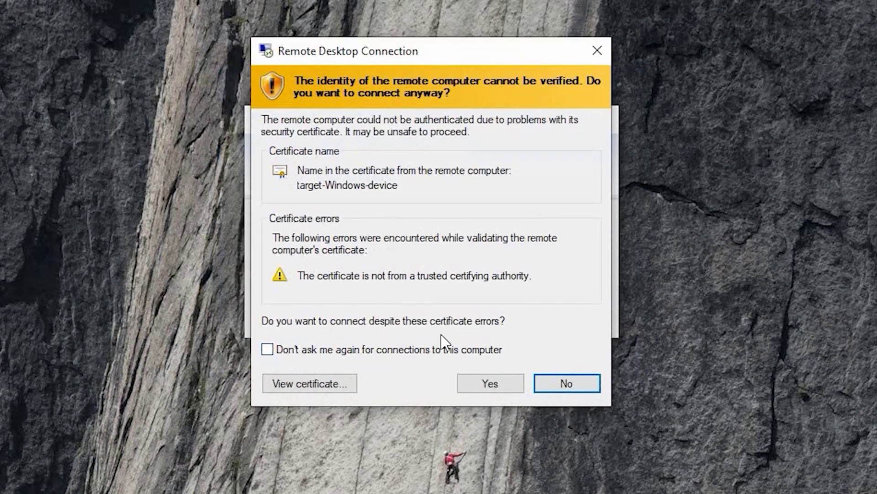
{"action": "left_click", "coordinate": [490, 387]}
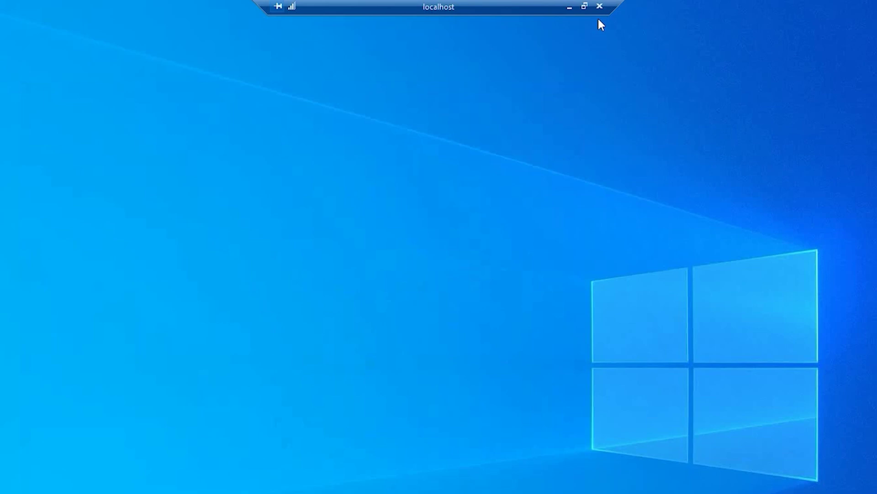
{"action": "left_click", "coordinate": [600, 8]}
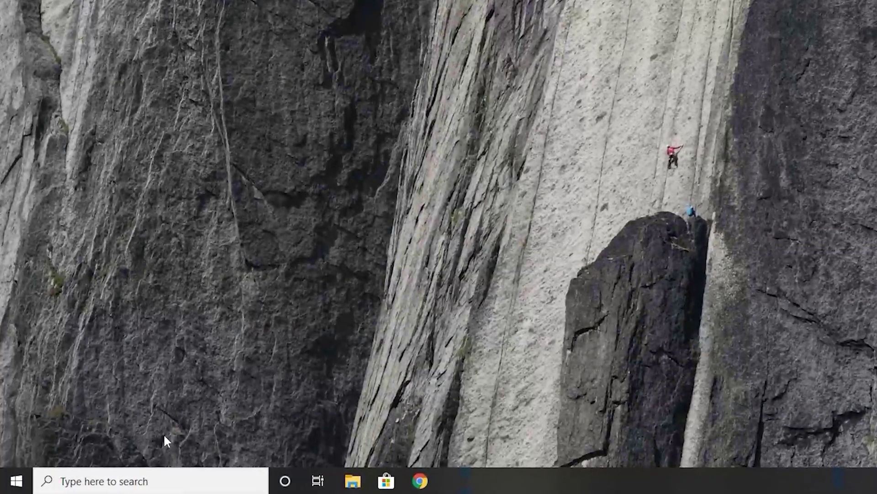
Reopen remote.it and disconnect the windows2windows connection in the Connections list
{"action": "left_click", "coordinate": [145, 480]}
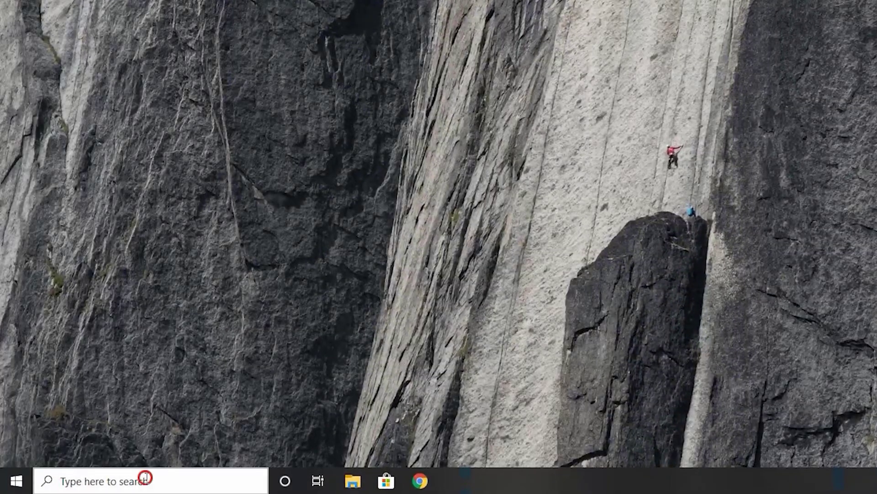
{"action": "type", "text": "remote.it"}
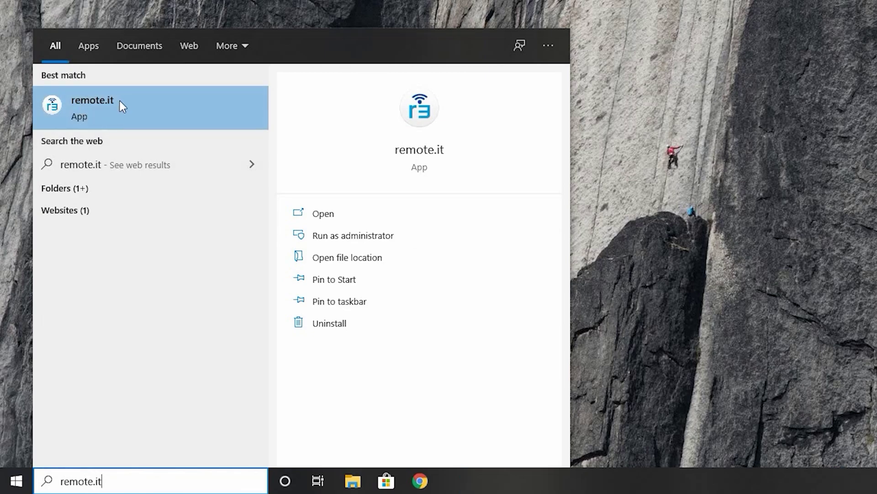
{"action": "left_click", "coordinate": [102, 108]}
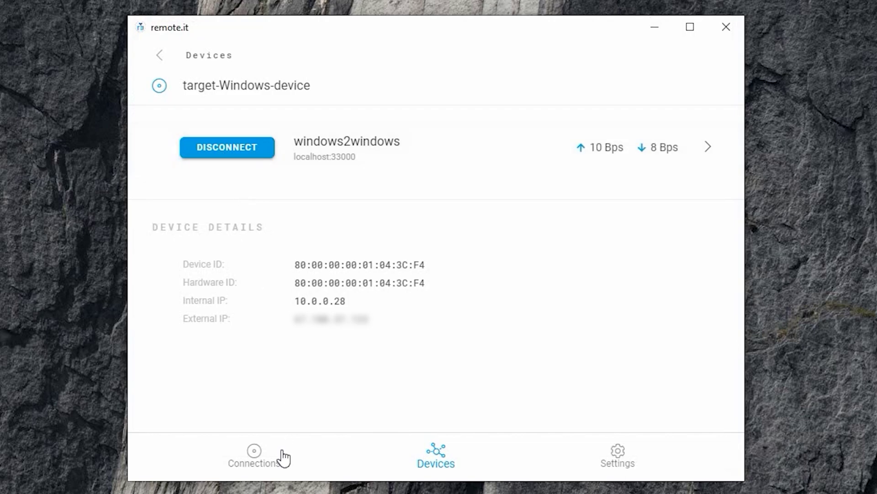
{"action": "left_click", "coordinate": [257, 464]}
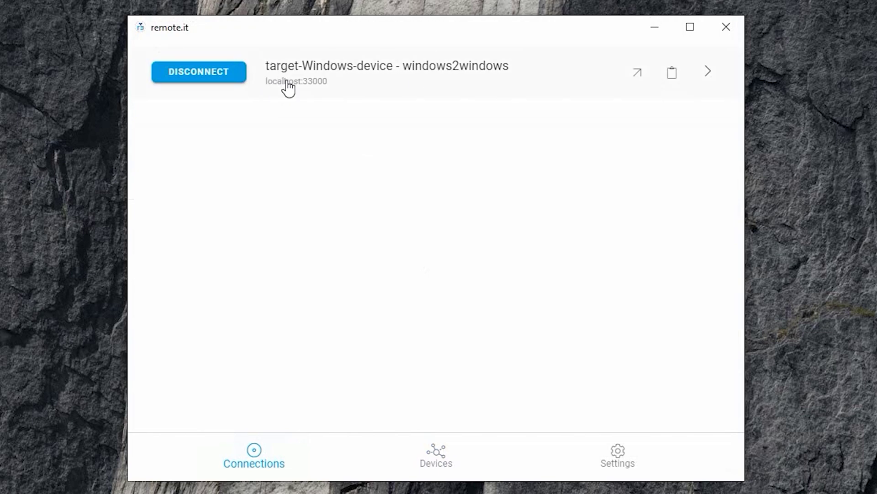
{"action": "left_click", "coordinate": [196, 78]}
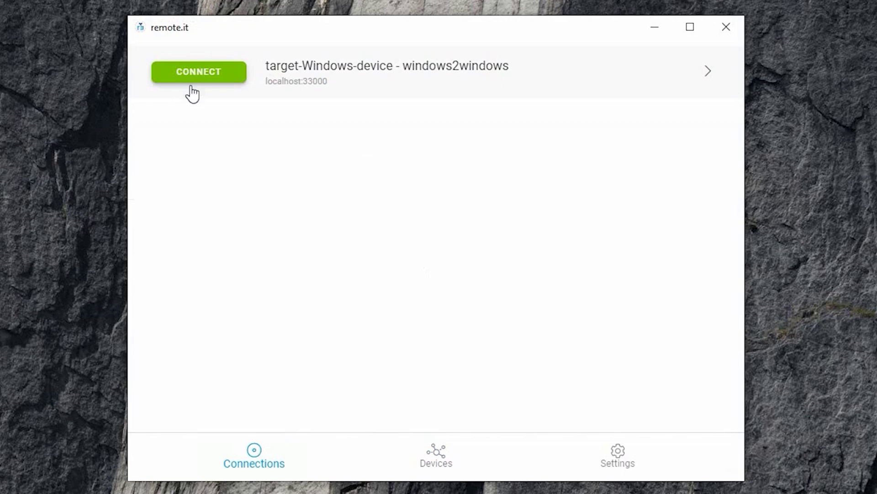